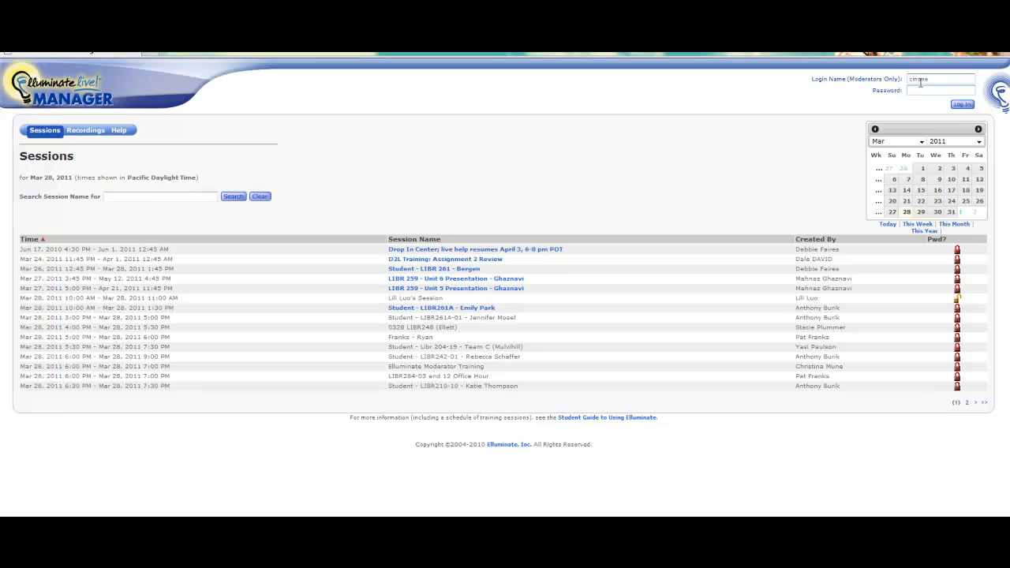
Log in as moderator with the account password and begin creating a new session.
key("ctrl+v")
left_click(967, 106)
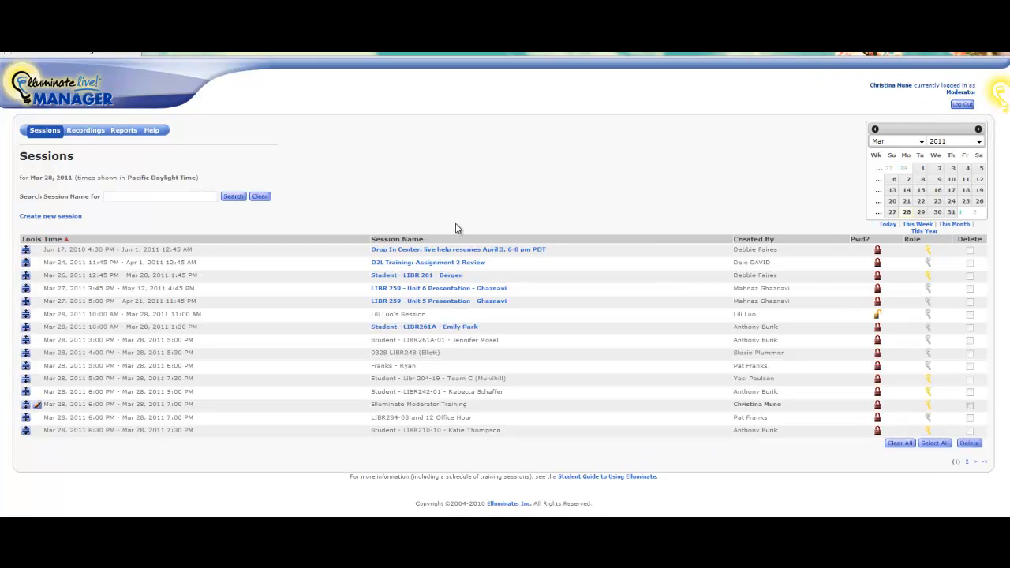
left_click(66, 218)
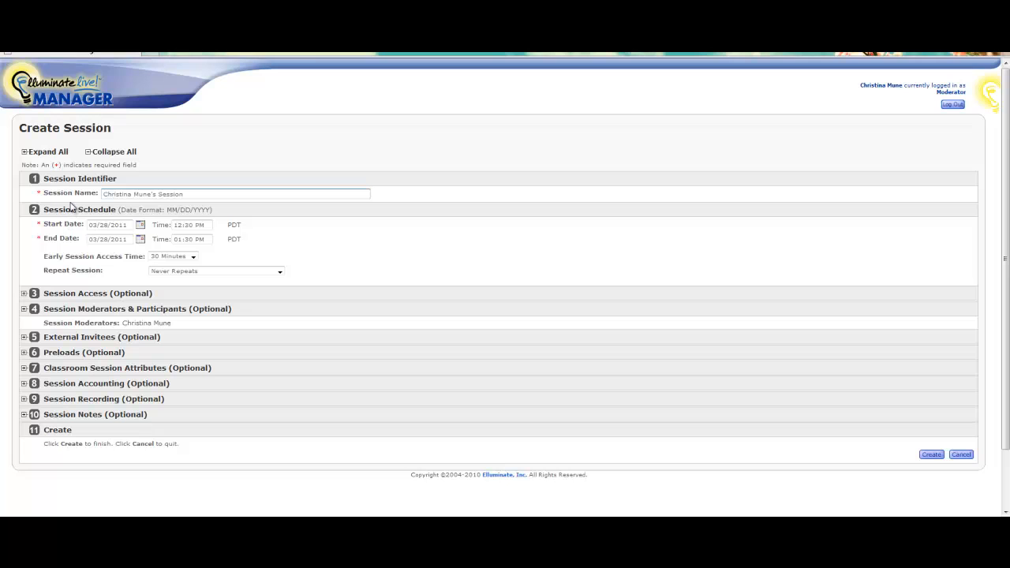
Replace the default session name with the trainee's name followed by 'Training Session'.
left_click_drag(204, 197, 101, 198)
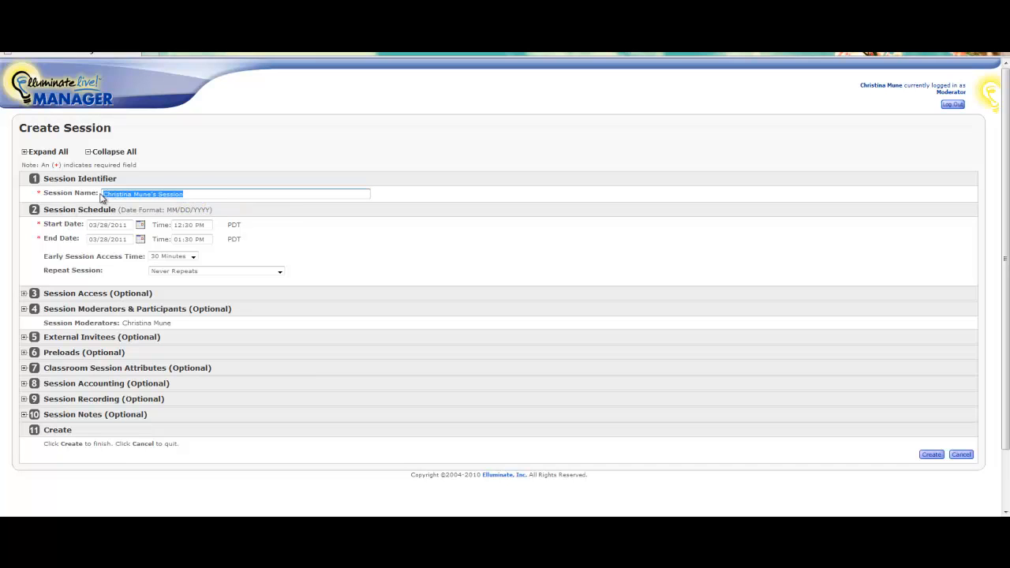
left_click_drag(199, 195, 122, 194)
left_click(223, 194)
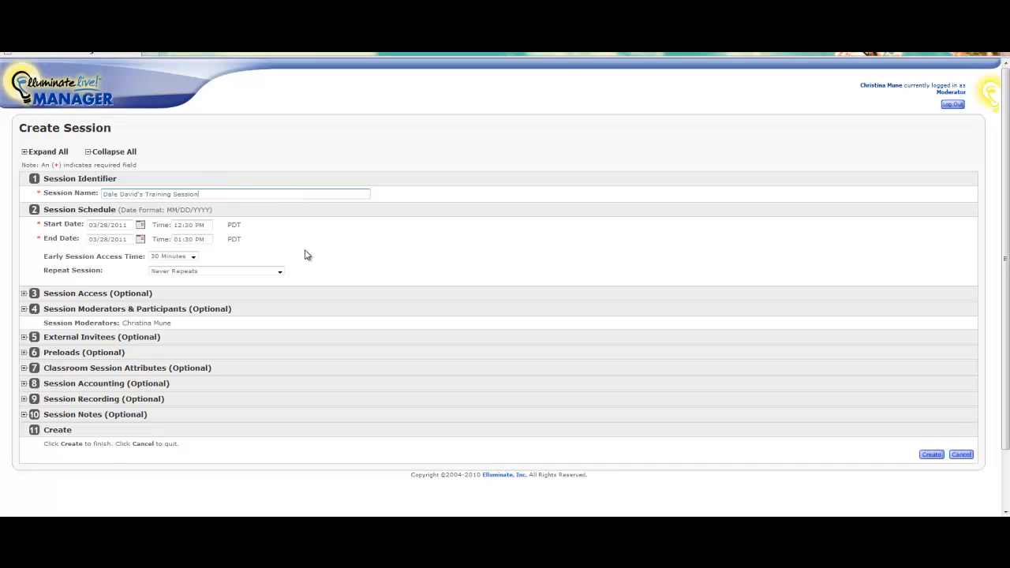
Set the session to 03/30/2011, starting 06:00 PM and ending 07:00 PM.
left_click(140, 227)
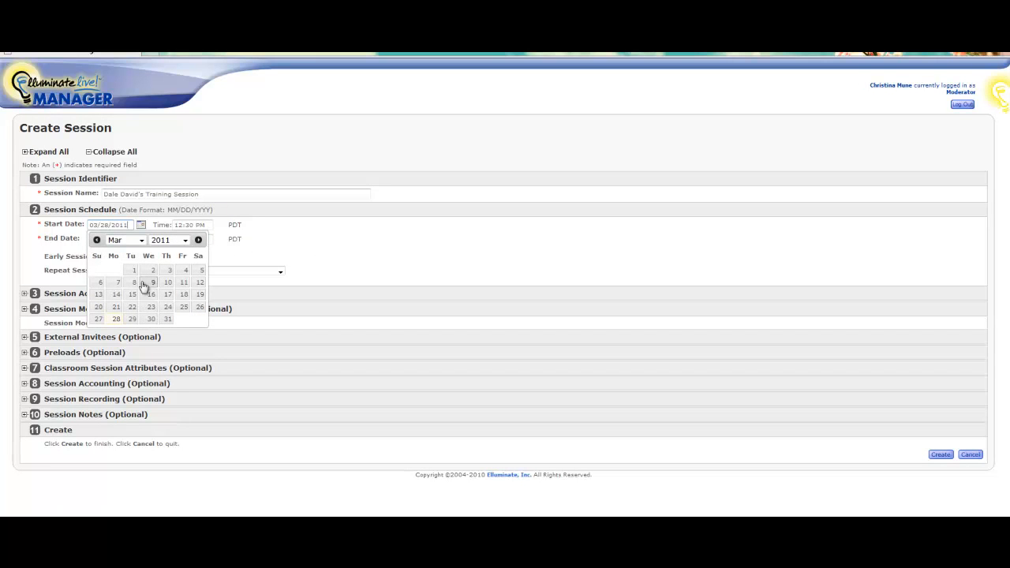
left_click(150, 319)
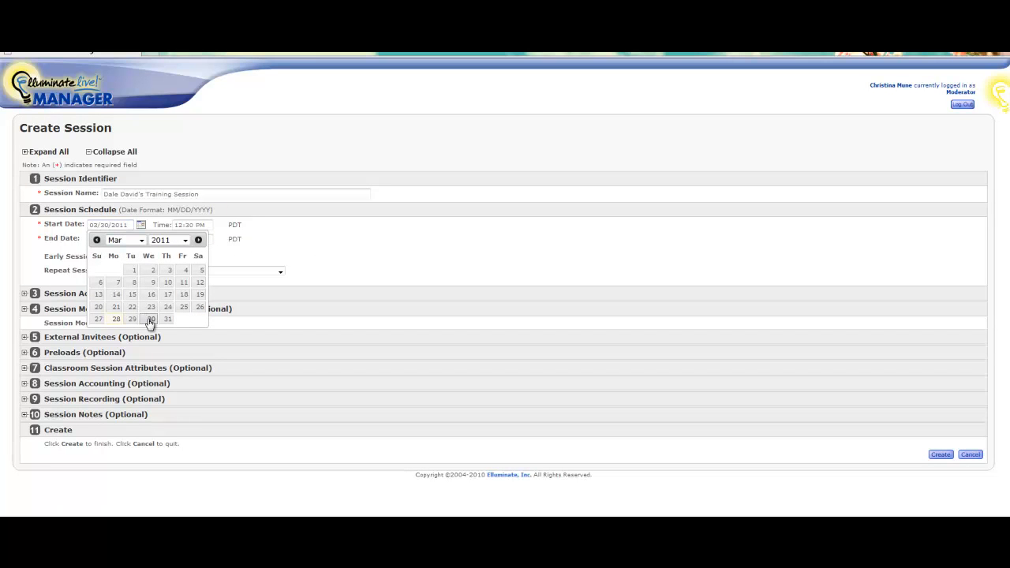
left_click(178, 225)
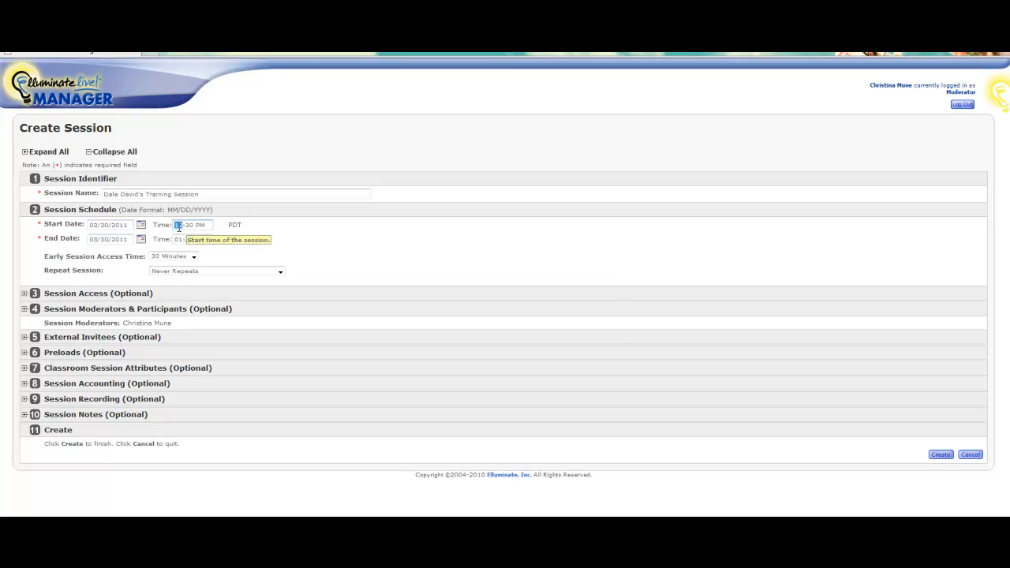
type("01")
type("00")
left_click(129, 240)
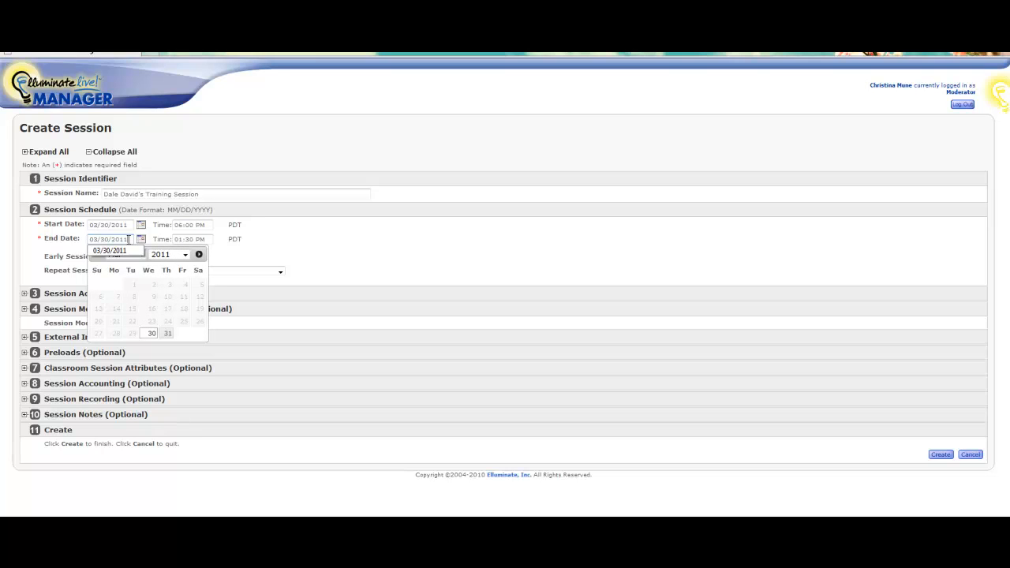
left_click(179, 239)
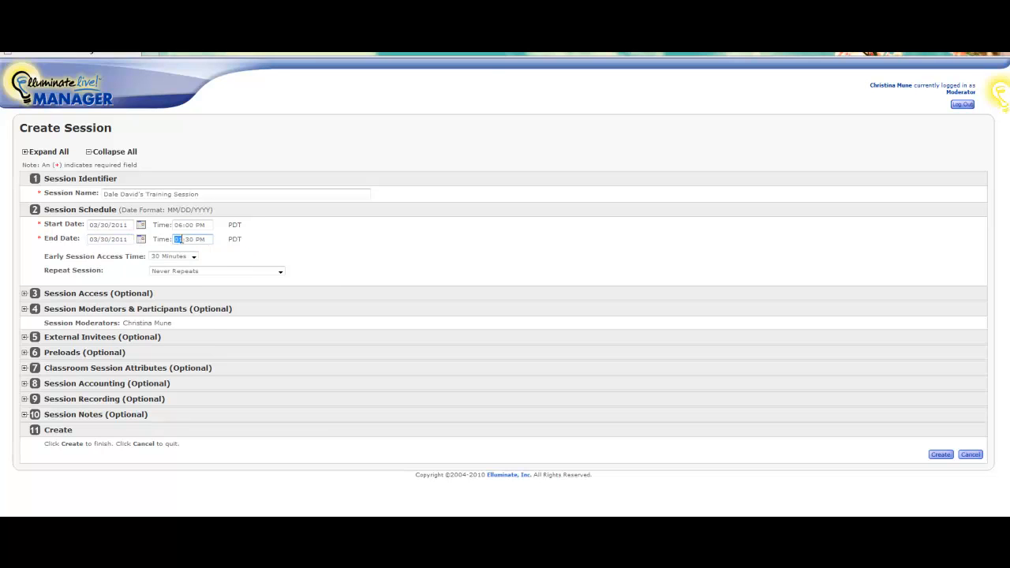
key("Right")
left_click(203, 260)
Keep 30 Minutes early access and Never Repeats, then expand Session Access.
left_click(195, 259)
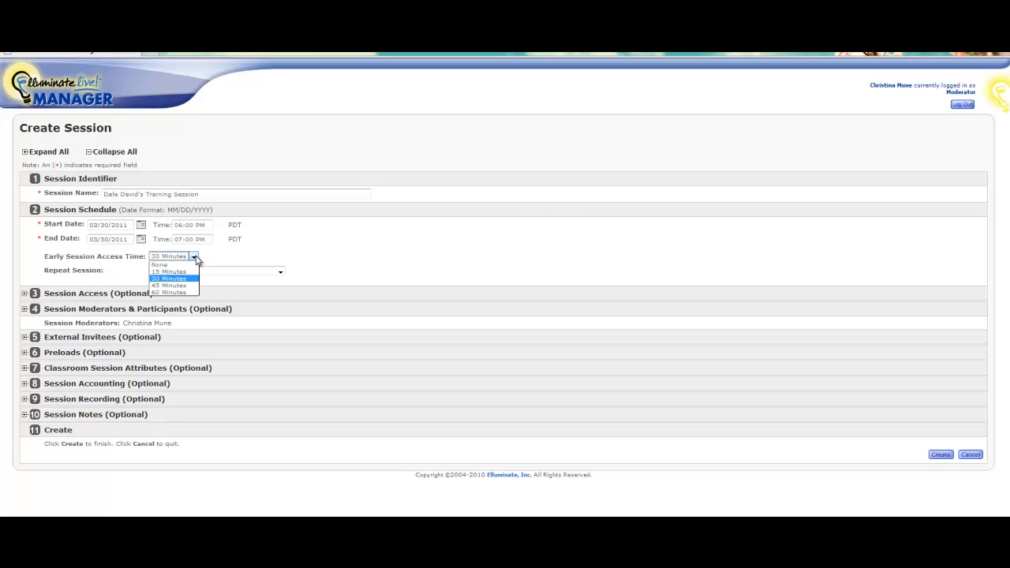
left_click(196, 259)
left_click(281, 272)
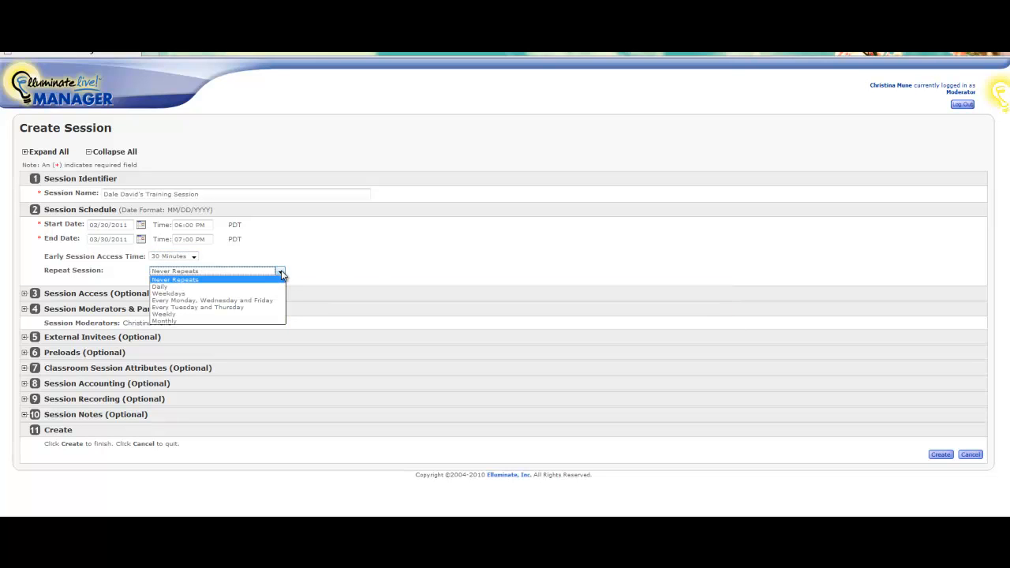
left_click(281, 273)
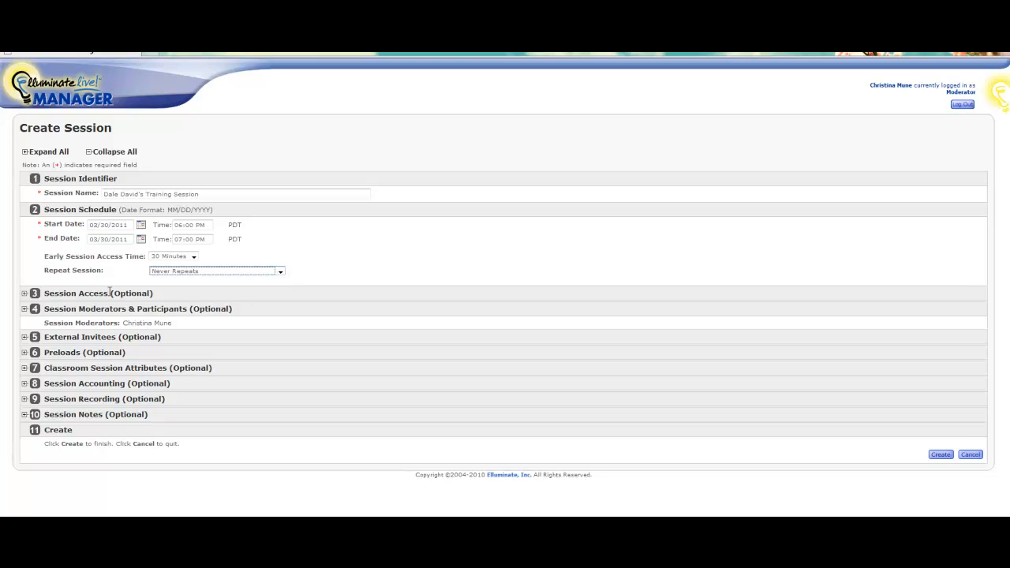
left_click(25, 294)
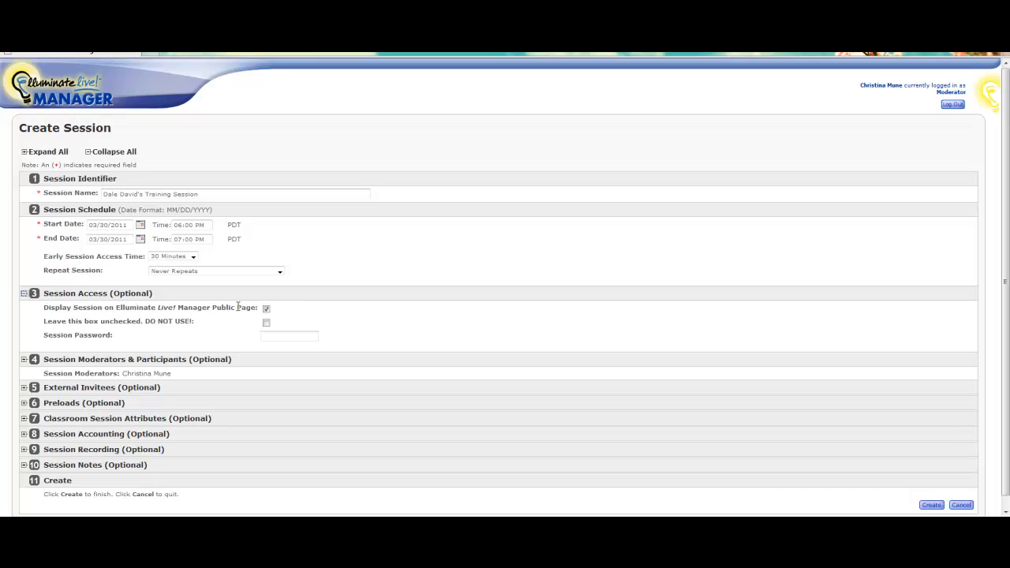
Fill the Session Password field with the saved password suggestion.
left_click(266, 335)
left_click(266, 334)
key("Down")
key("Return")
Search users for the trainee and add them to the session's Moderators list.
left_click(24, 360)
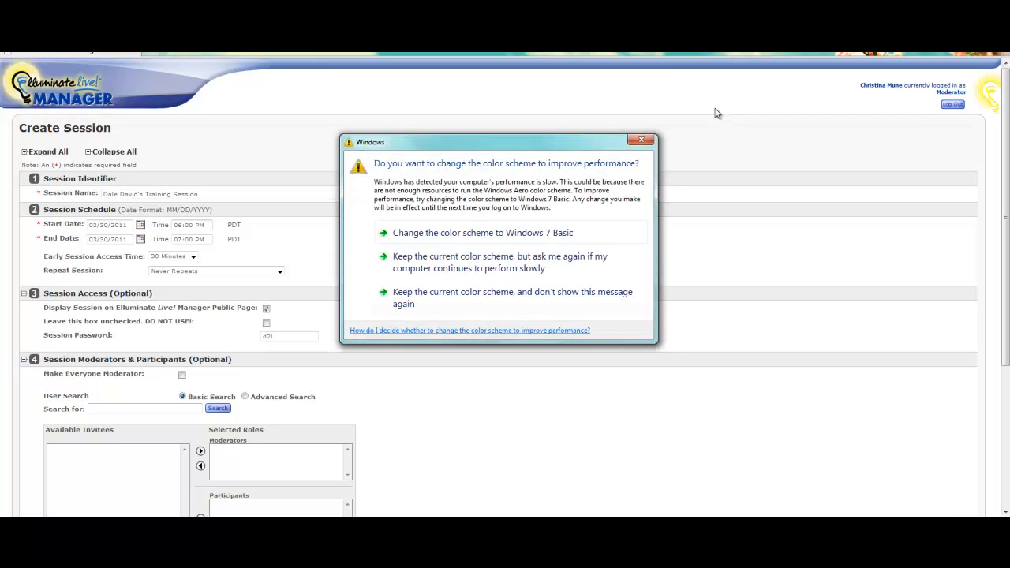
left_click(646, 141)
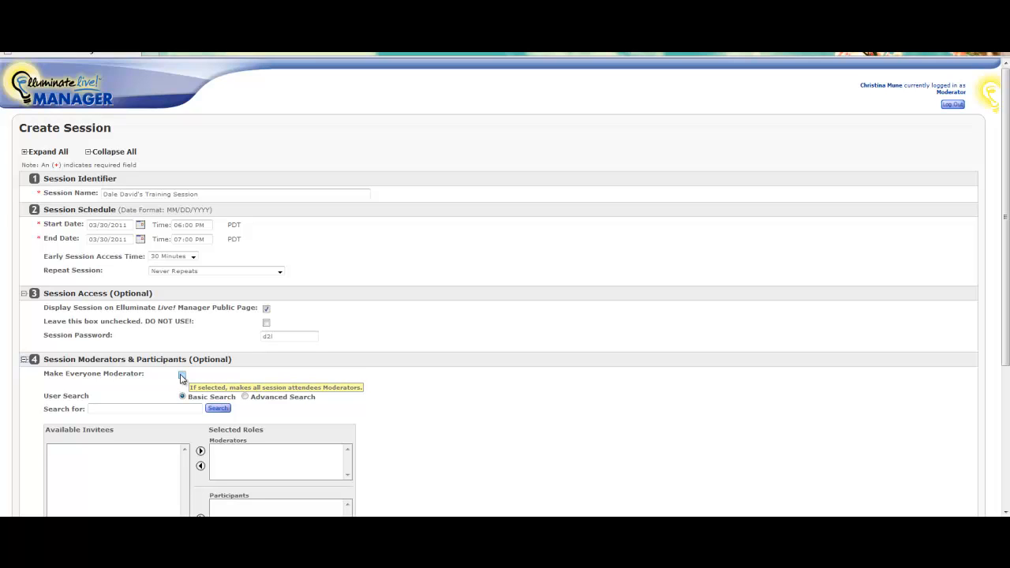
left_click(131, 409)
type("david")
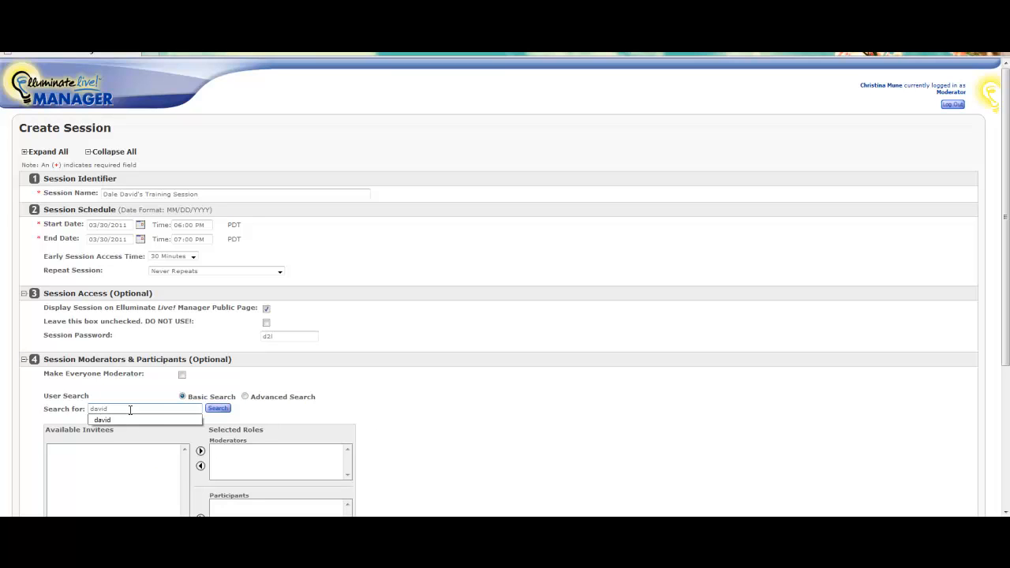
left_click(211, 409)
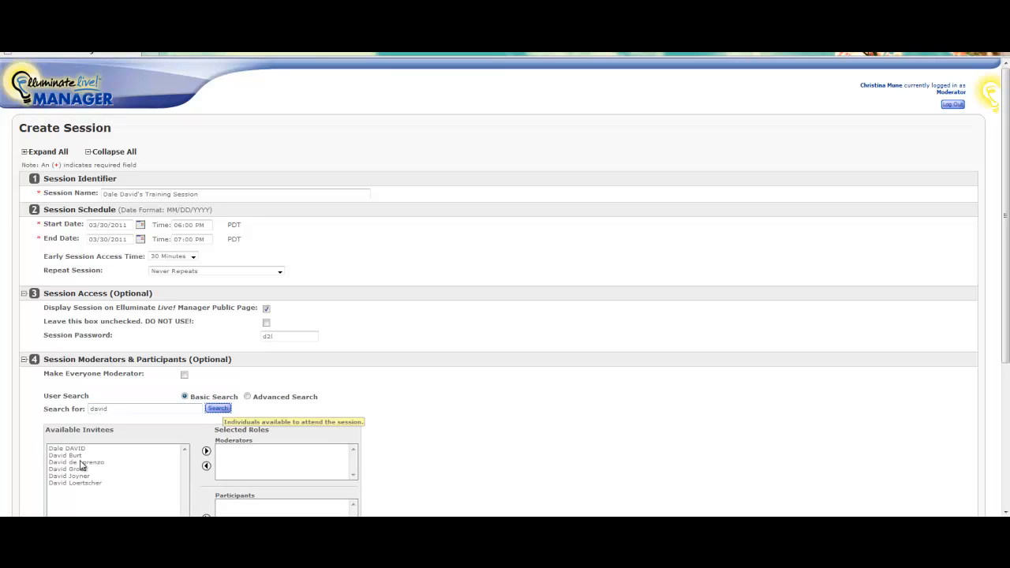
left_click(73, 449)
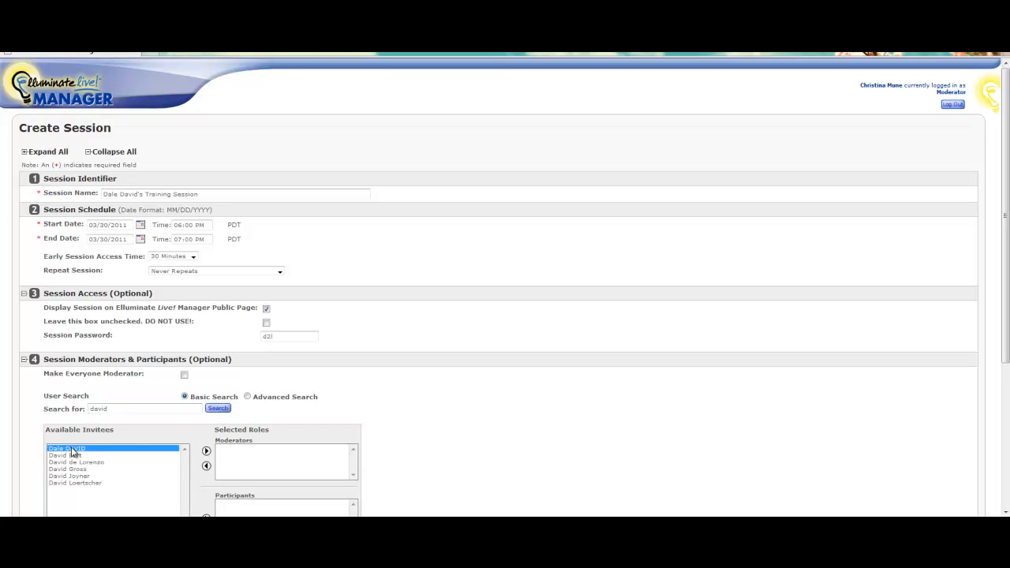
left_click(207, 453)
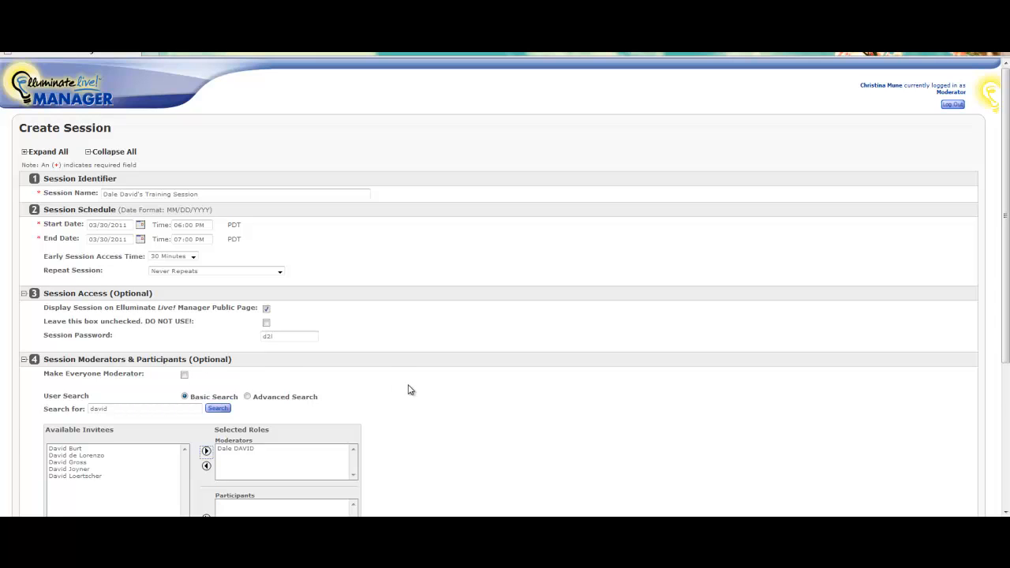
Expand Classroom Session Attributes and leave Maximum Simultaneous Talkers at 1.
scroll(408, 387, "down", 3)
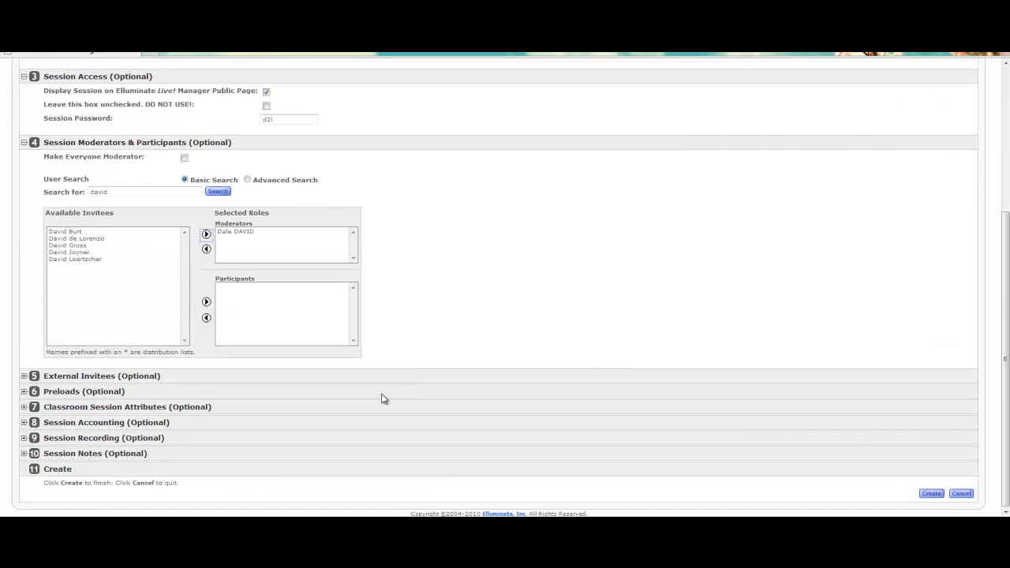
left_click(23, 408)
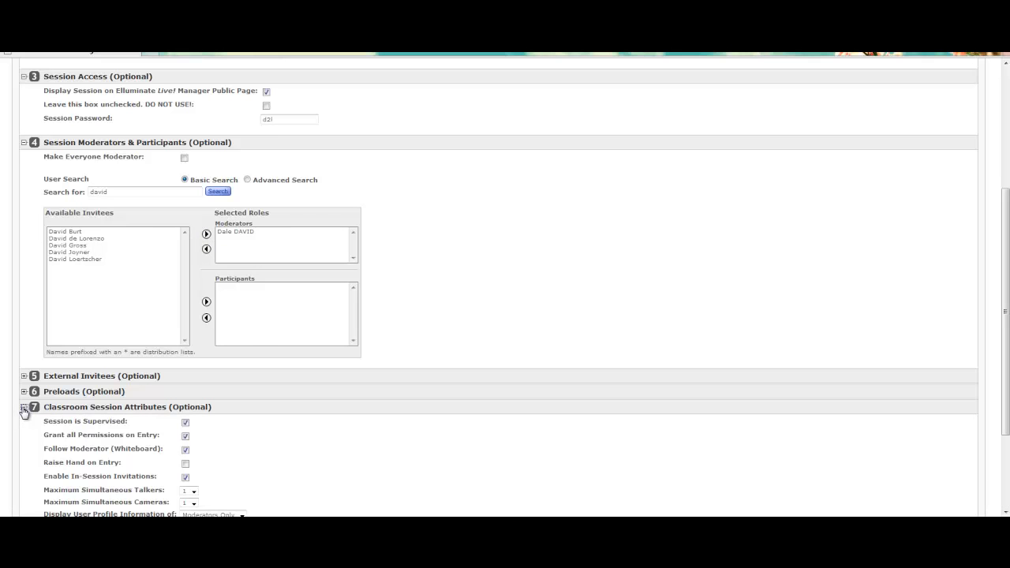
scroll(271, 472, "down", 3)
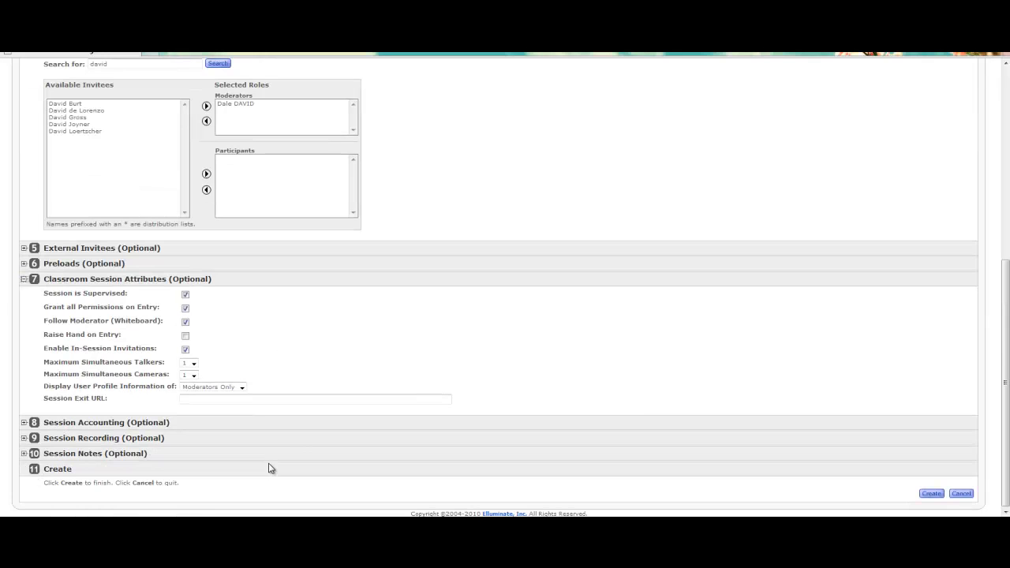
left_click(193, 364)
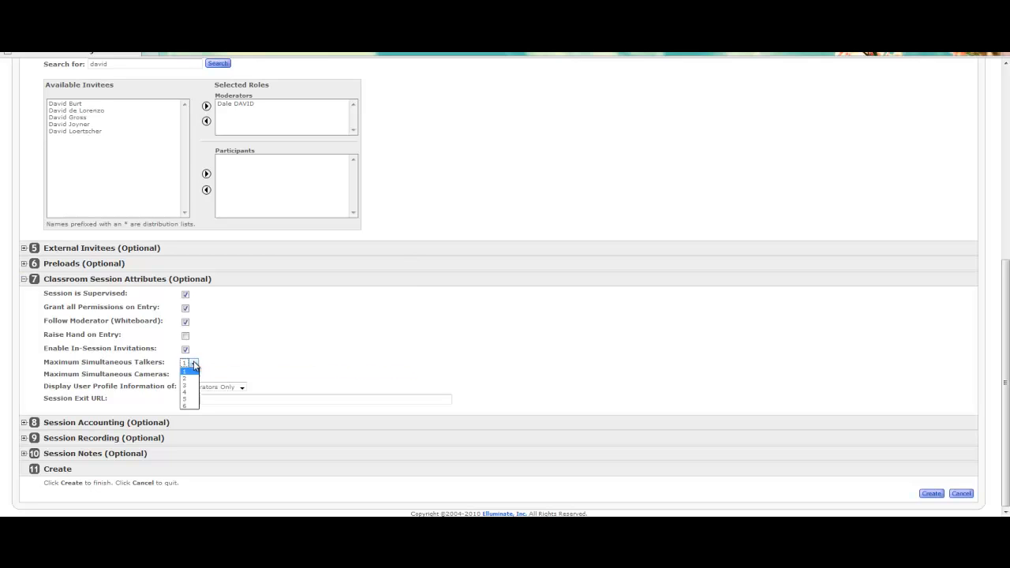
left_click(195, 365)
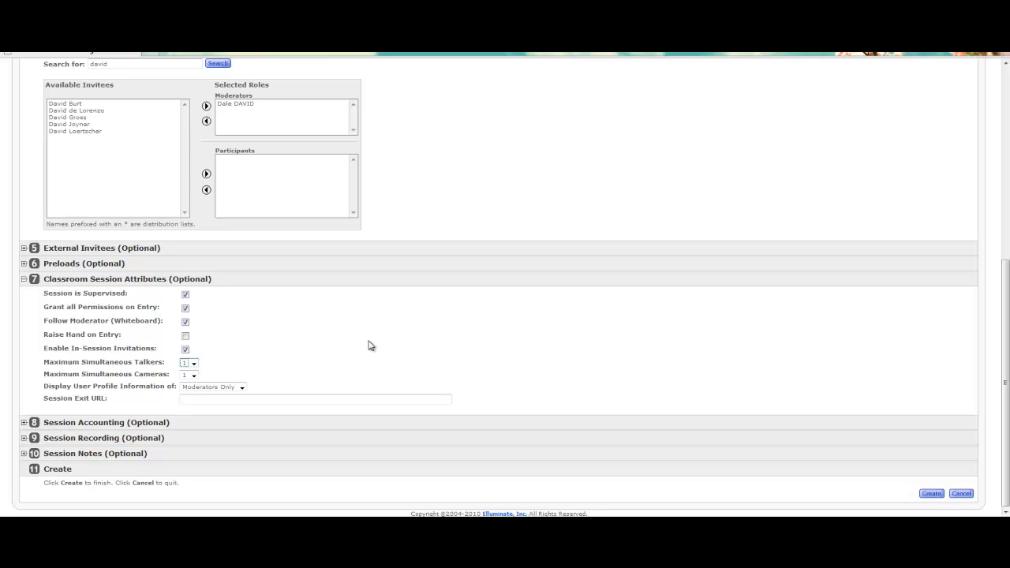
Expand Session Recording options and keep the recording mode on Manual.
left_click(25, 439)
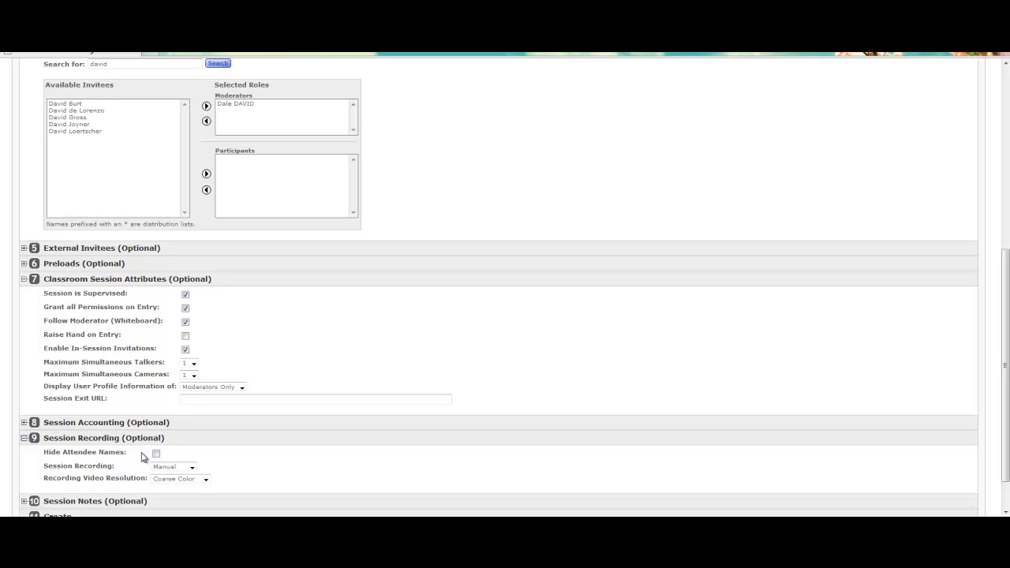
left_click(192, 467)
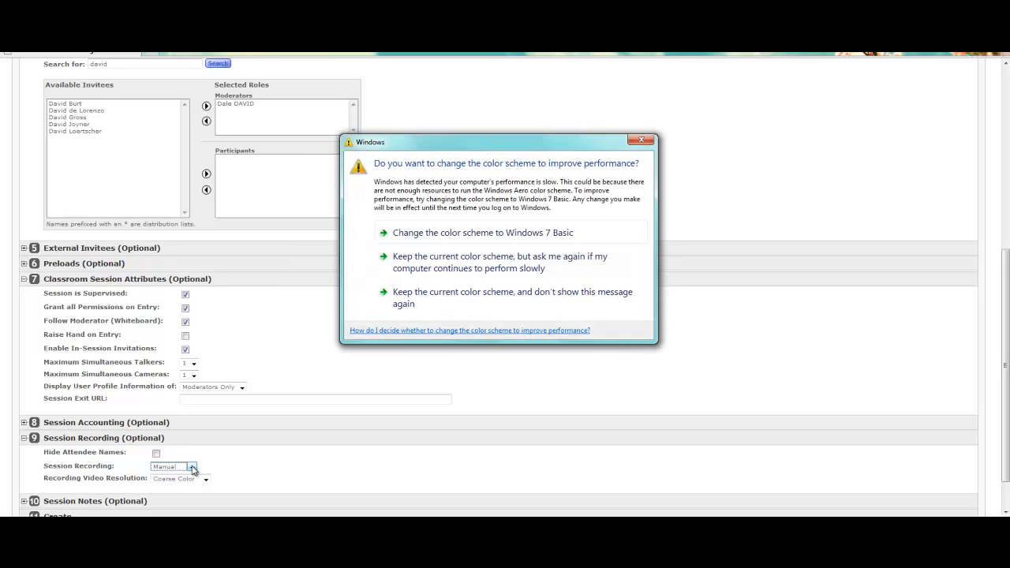
left_click(642, 141)
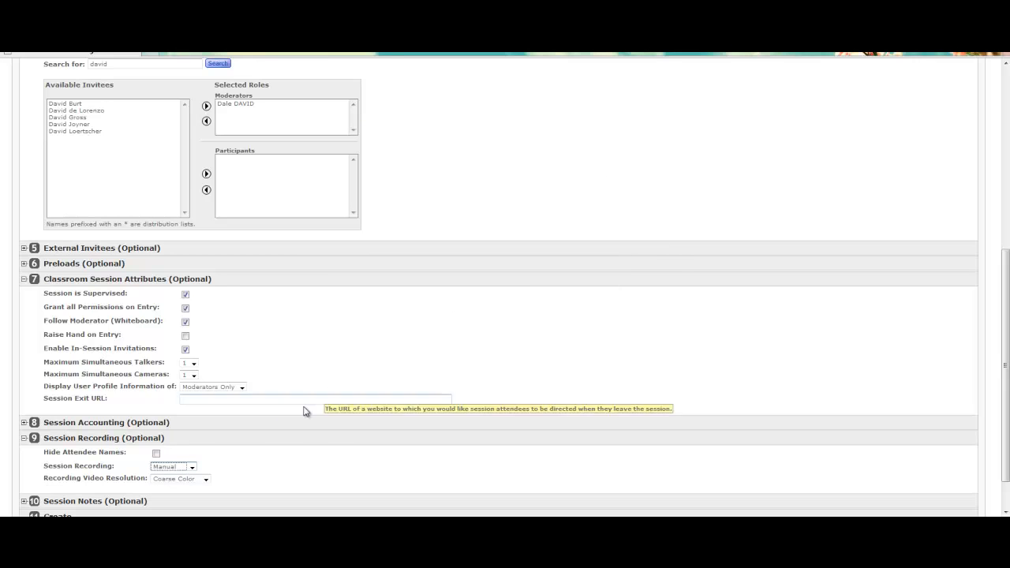
left_click(280, 461)
scroll(281, 465, "down", 2)
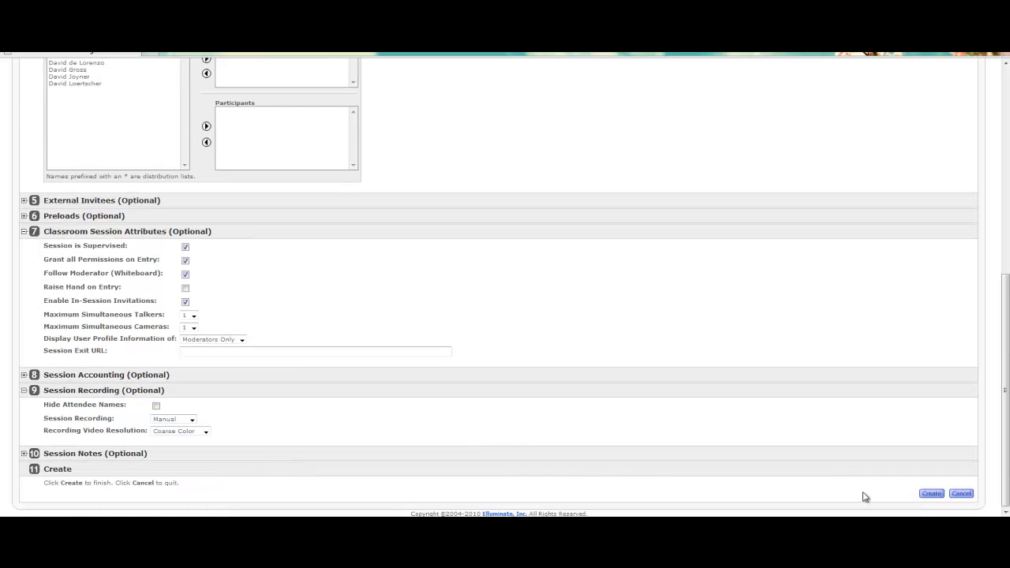
Create the session and copy its Join Session Link address.
left_click(936, 493)
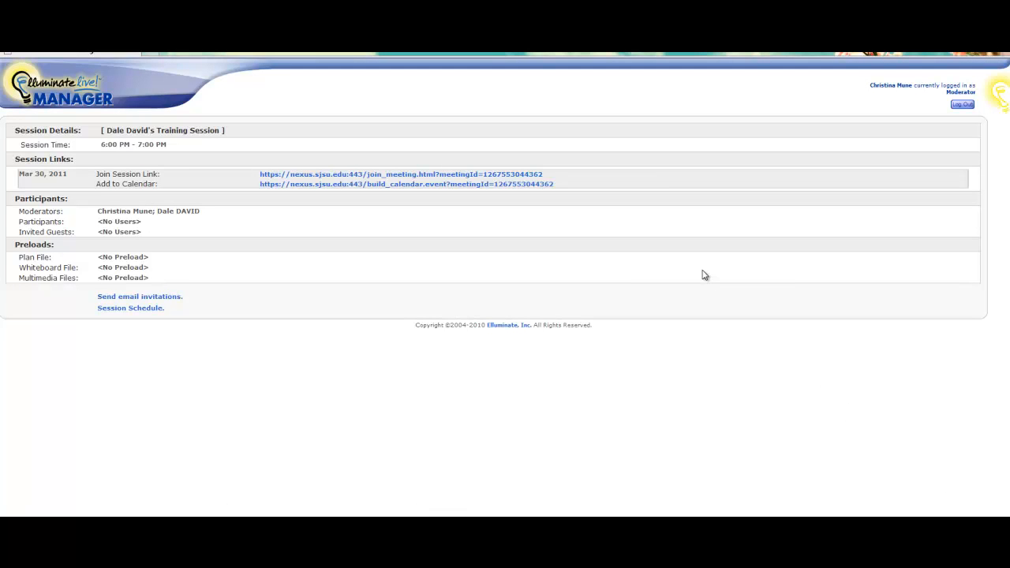
right_click(494, 179)
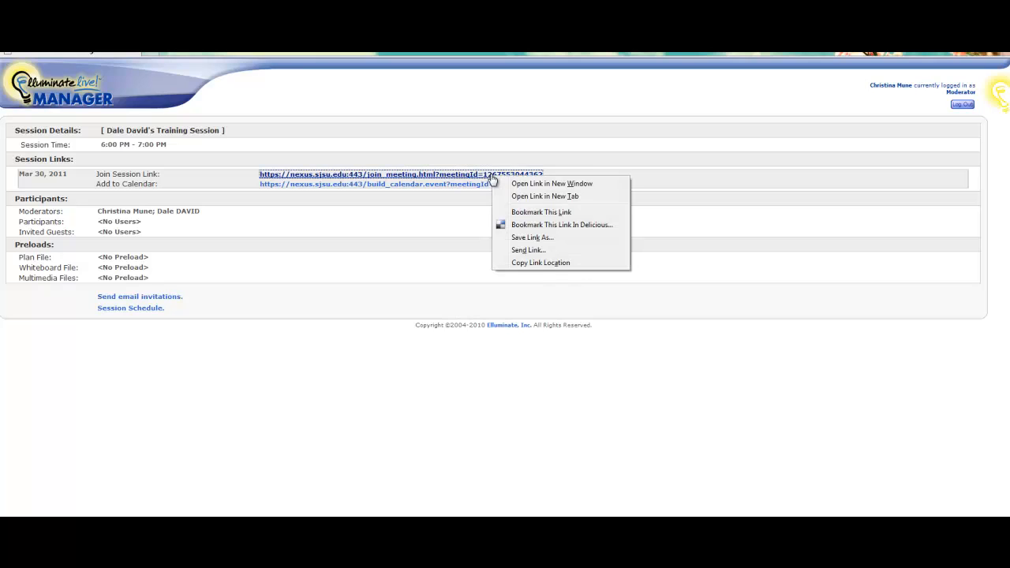
left_click(544, 264)
Review the prefilled invitation email and submit the email invitations.
left_click(168, 300)
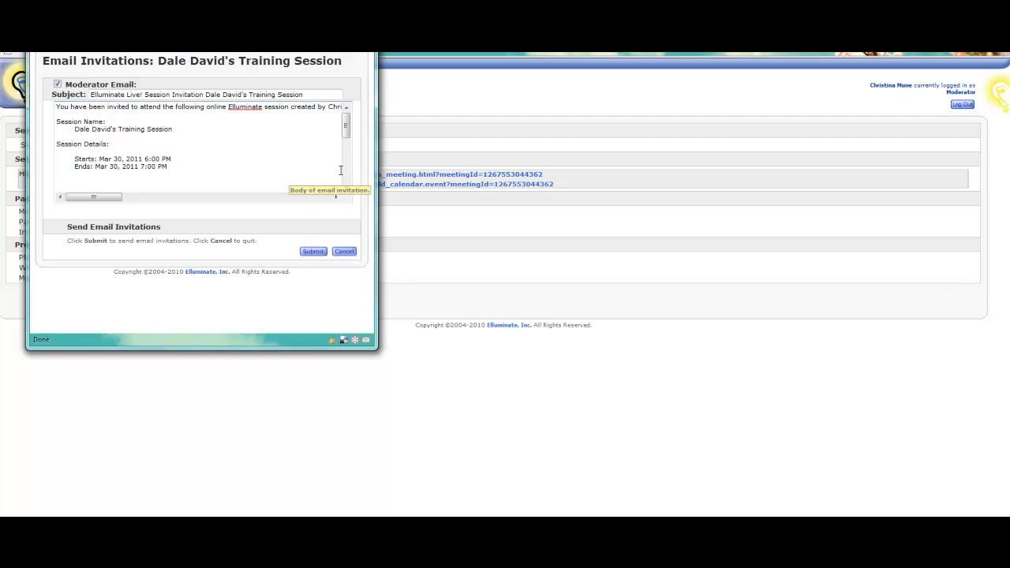
left_click_drag(351, 132, 344, 183)
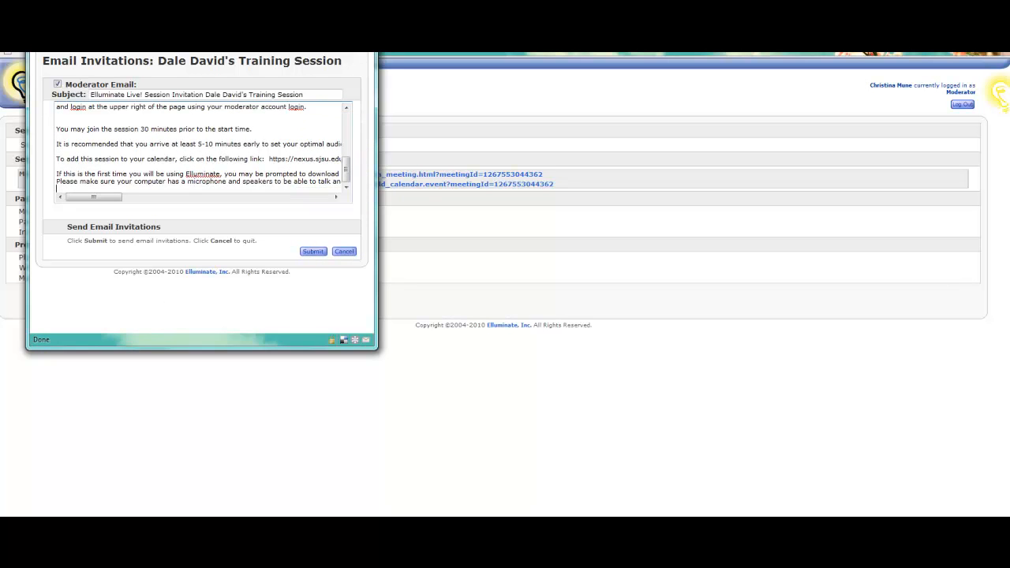
left_click(367, 44)
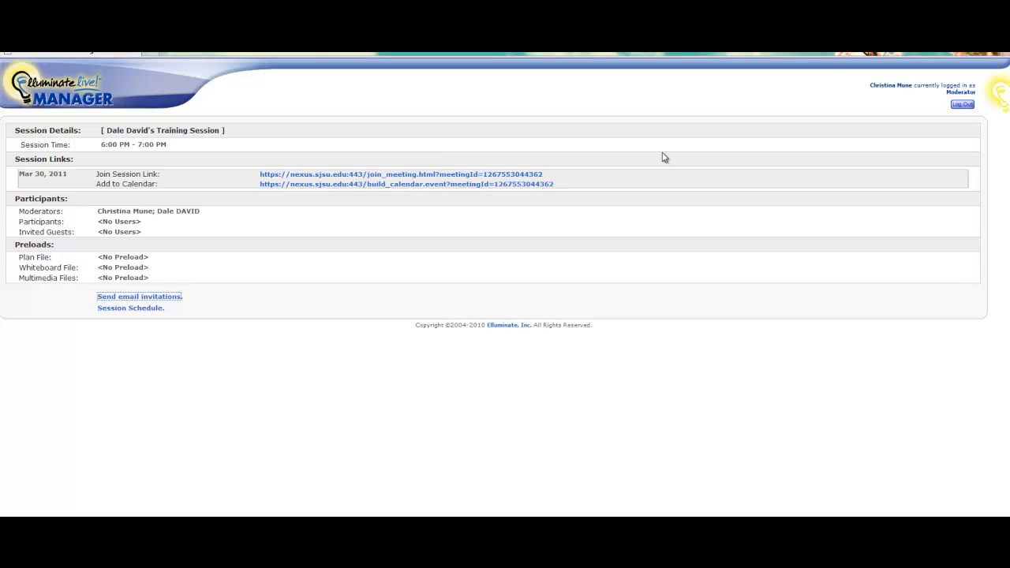
Show the Mar 30, 2011 schedule and open the training session for editing.
left_click(130, 308)
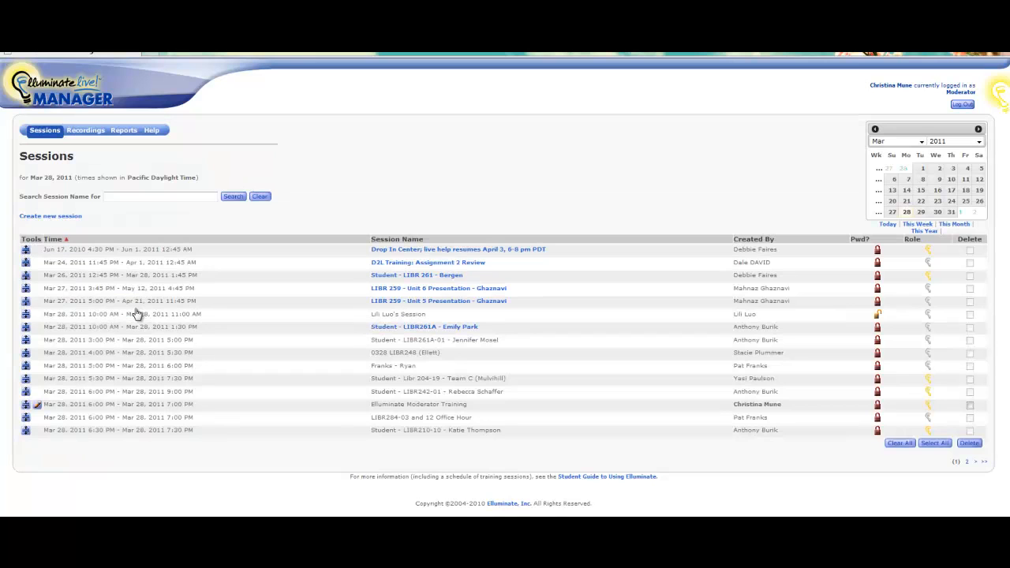
left_click(938, 213)
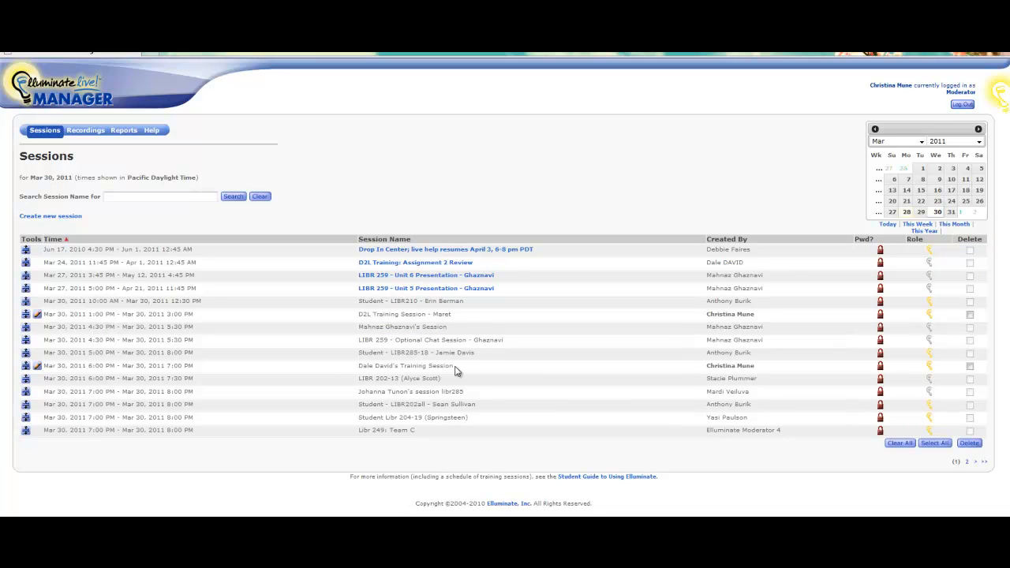
left_click(37, 367)
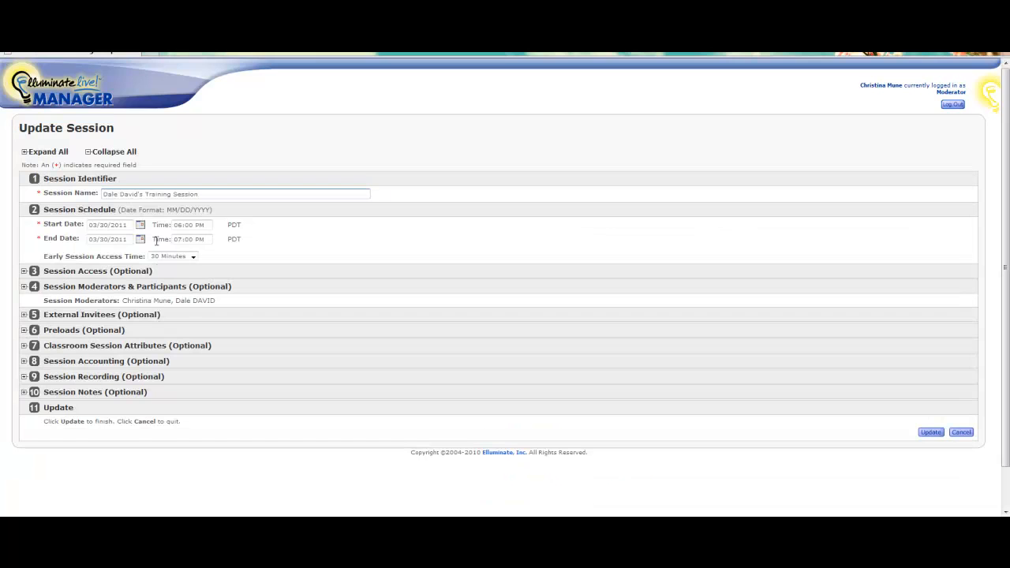
Change the session's start hour to 07 and end hour to 08, then update it.
double_click(180, 225)
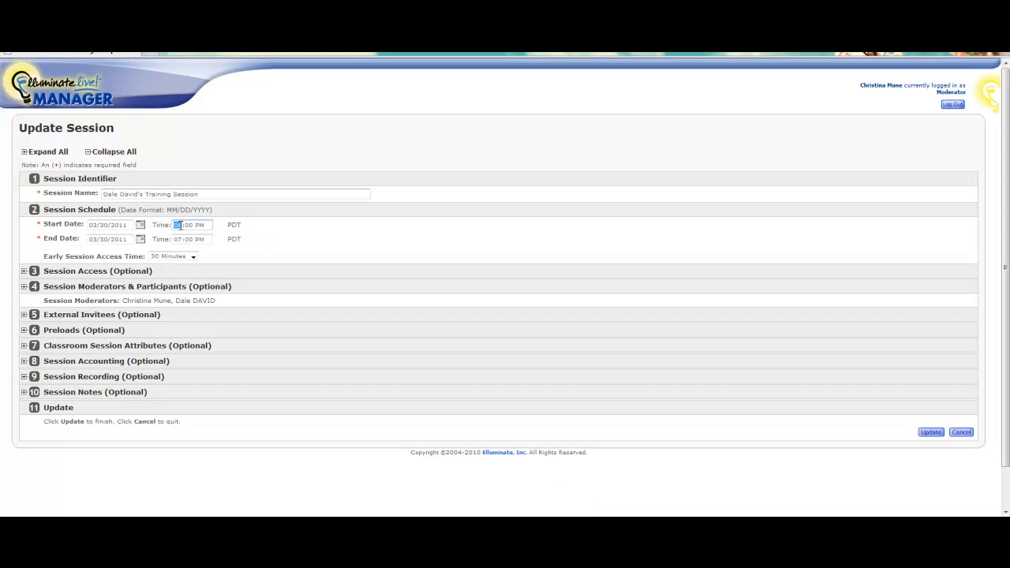
type("07")
double_click(180, 237)
type("08")
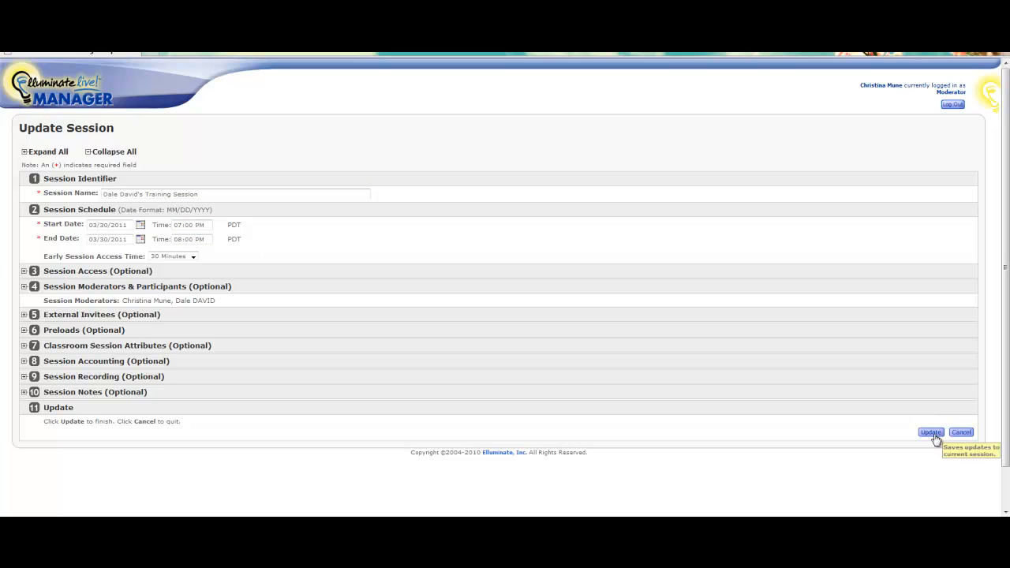
left_click(944, 433)
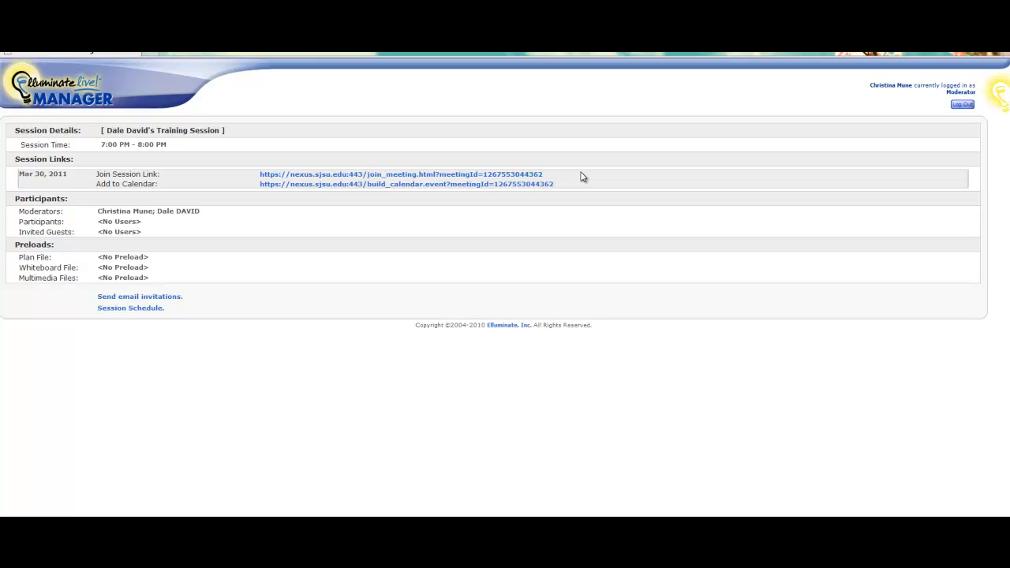
From the Session Schedule, mark the training session for deletion and confirm deleting it.
left_click(121, 310)
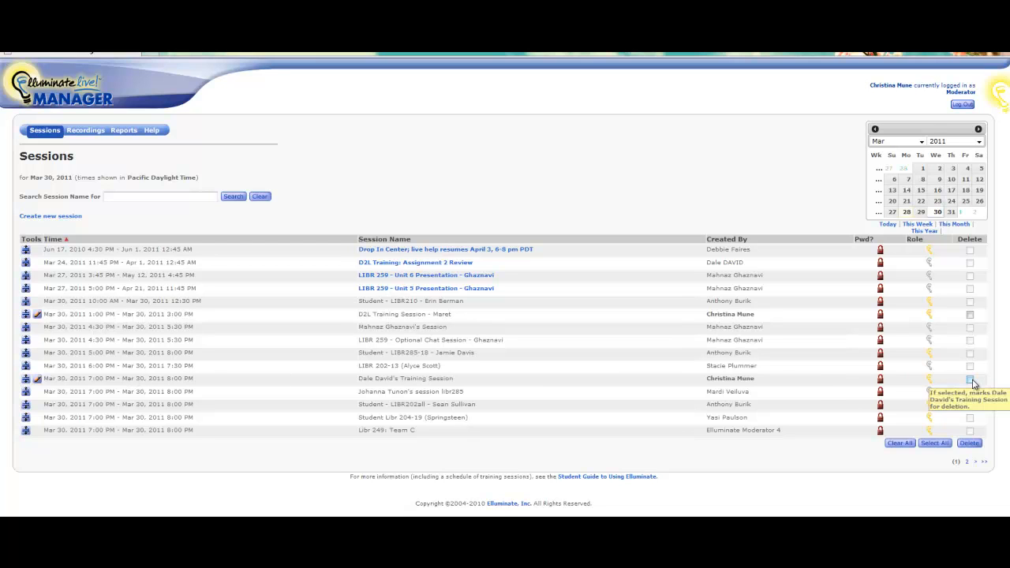
left_click(972, 379)
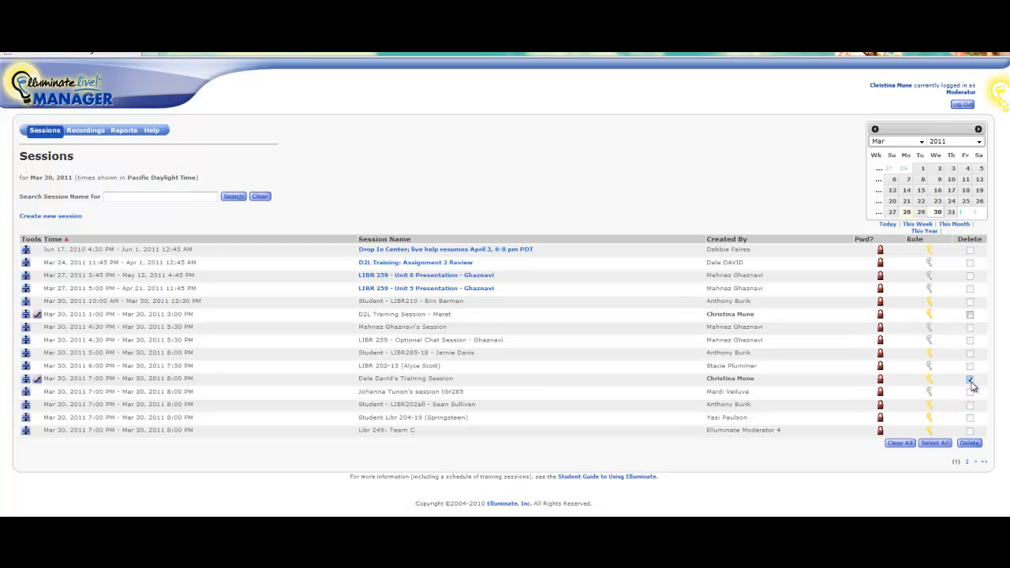
left_click(970, 444)
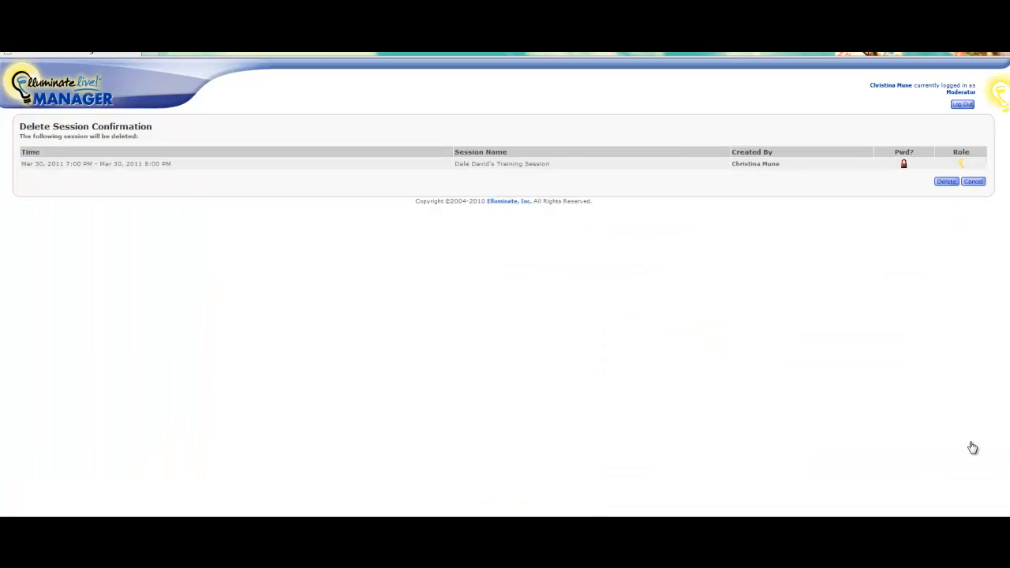
left_click(947, 182)
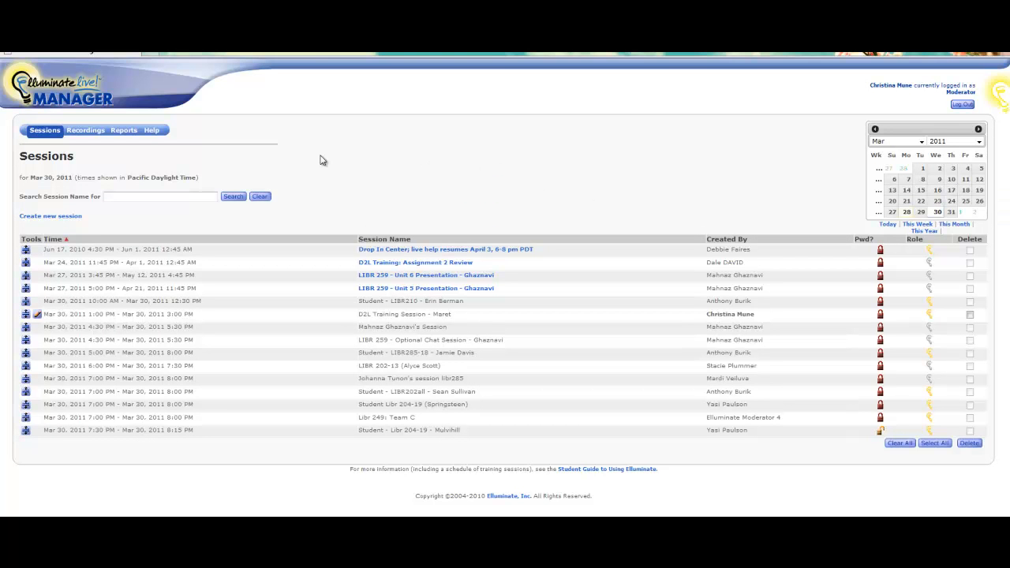
Show the Mar 28, 2011 recordings and inspect the first recording link's options.
left_click(86, 131)
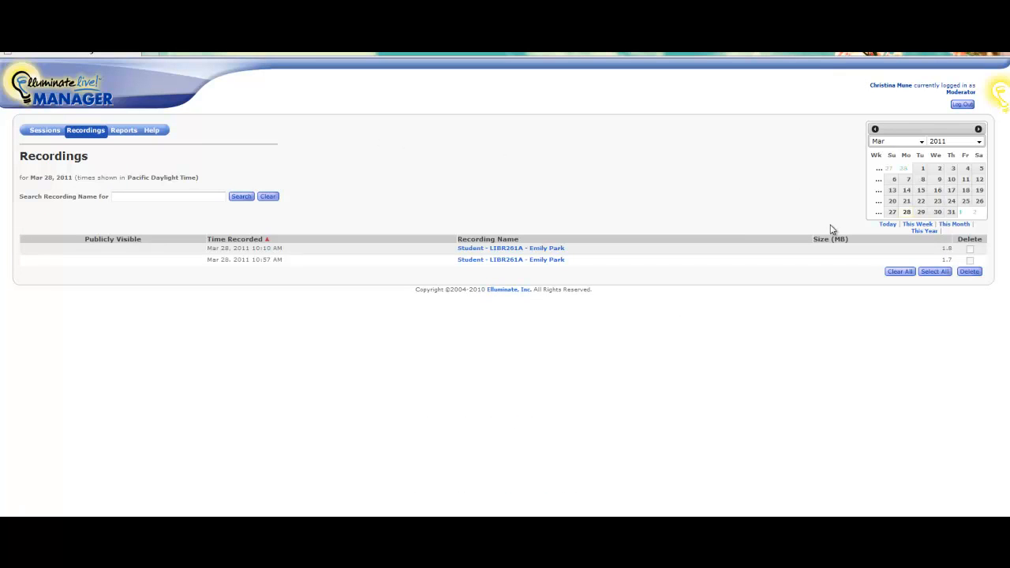
left_click(937, 213)
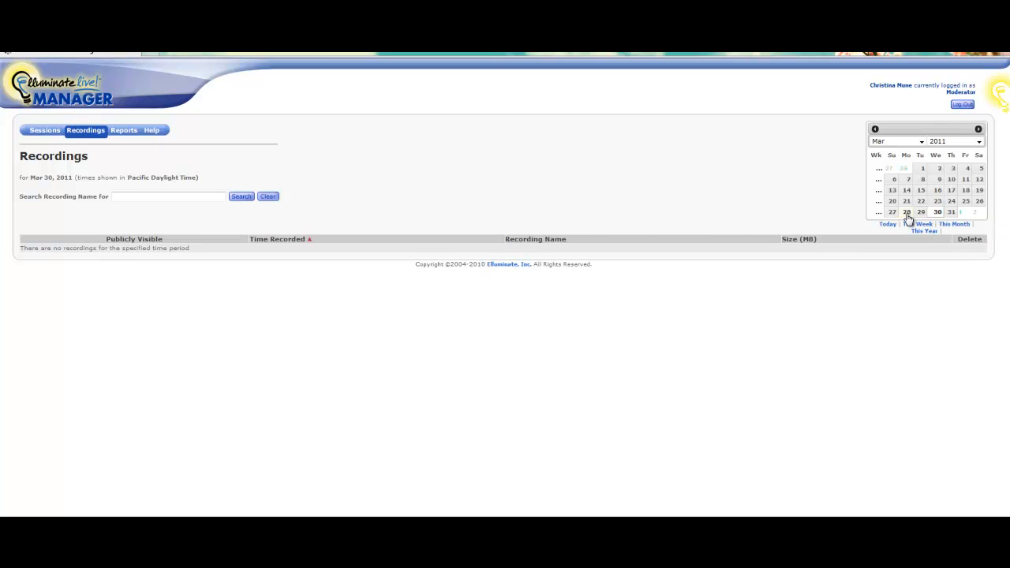
left_click(907, 213)
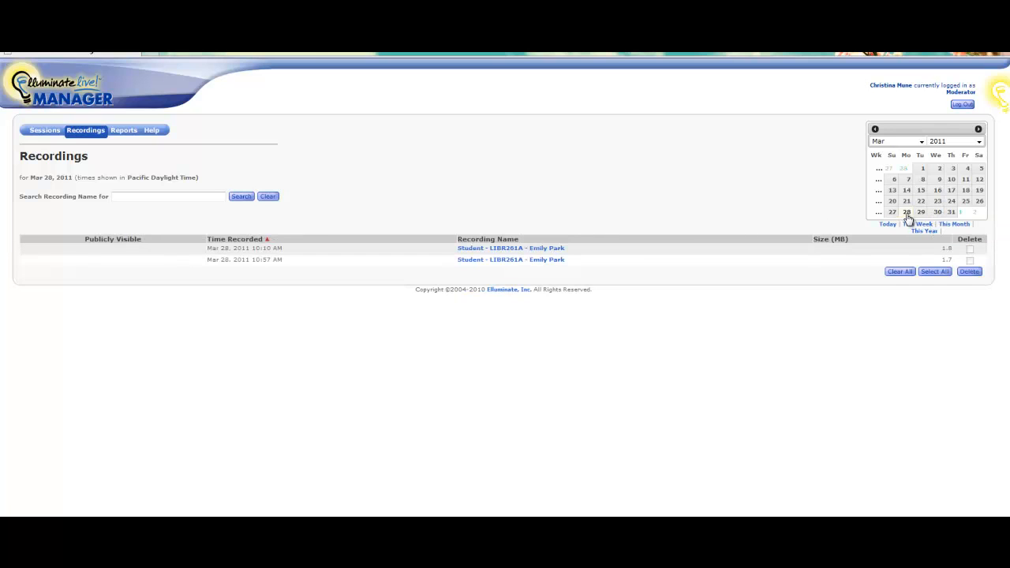
right_click(474, 249)
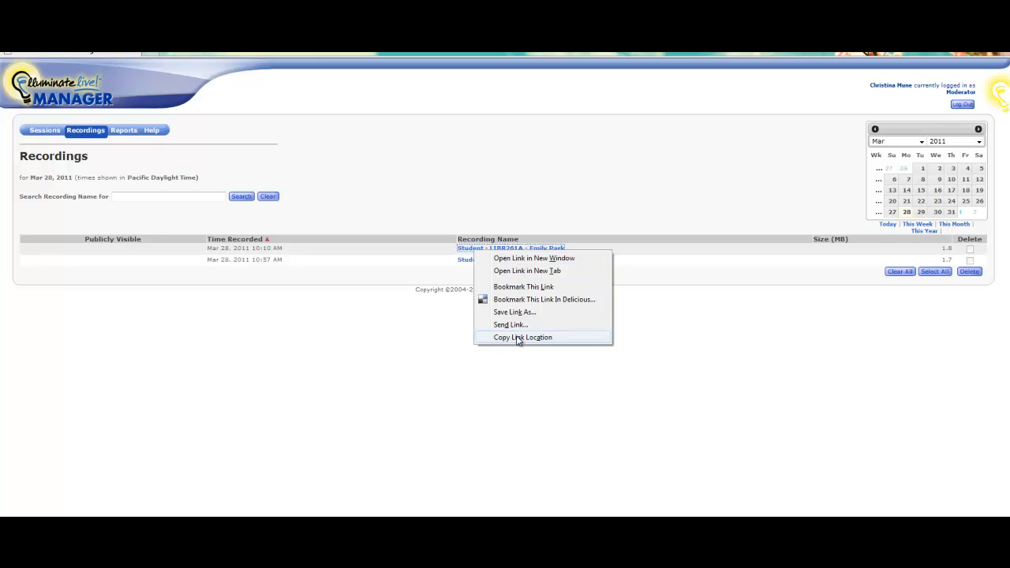
left_click(454, 189)
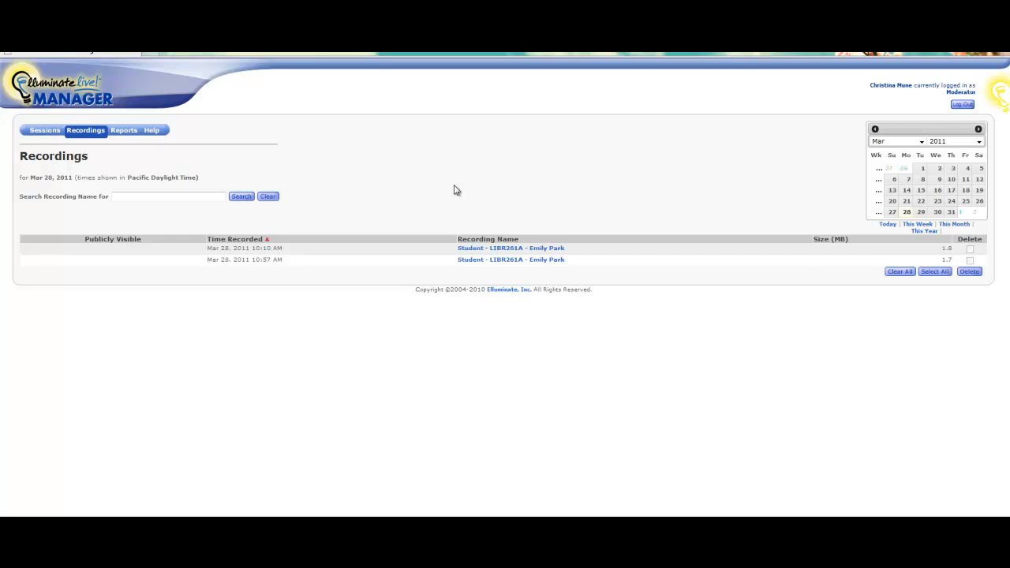